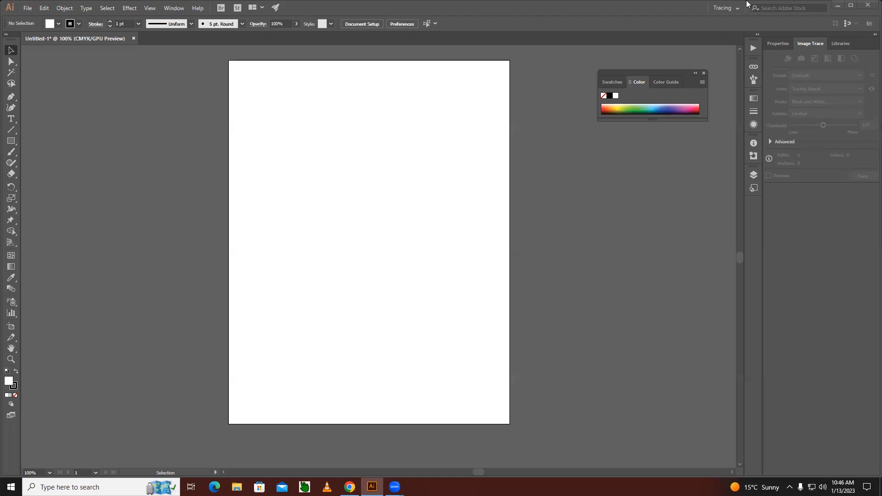
Place two isolated anchor points with the Pen tool, one in the artboard's upper middle and one left of centre.
left_click(11, 97)
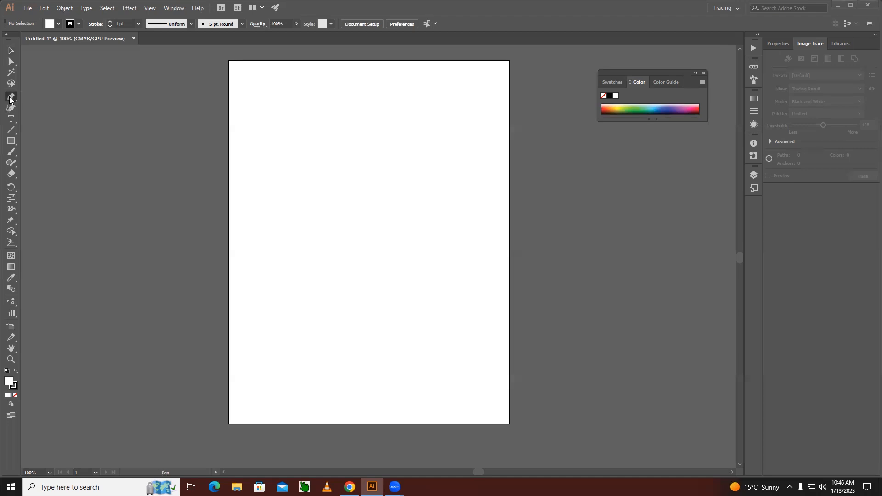
left_click(383, 153)
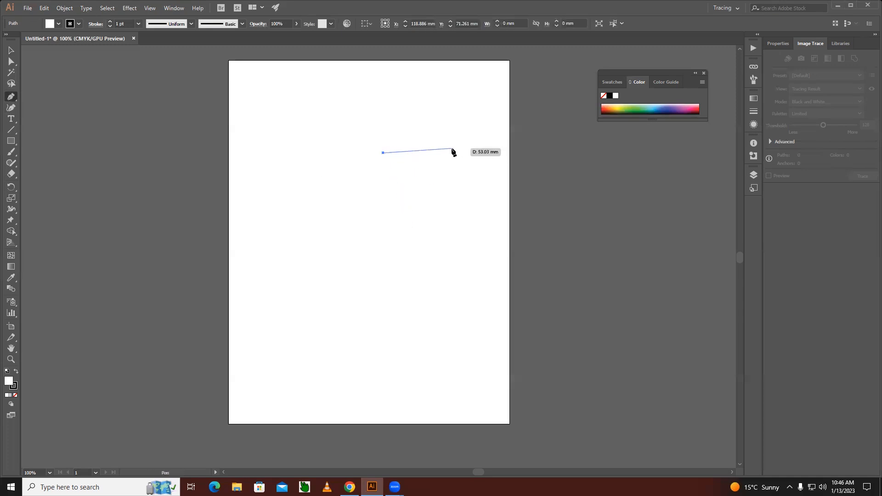
left_click(10, 51)
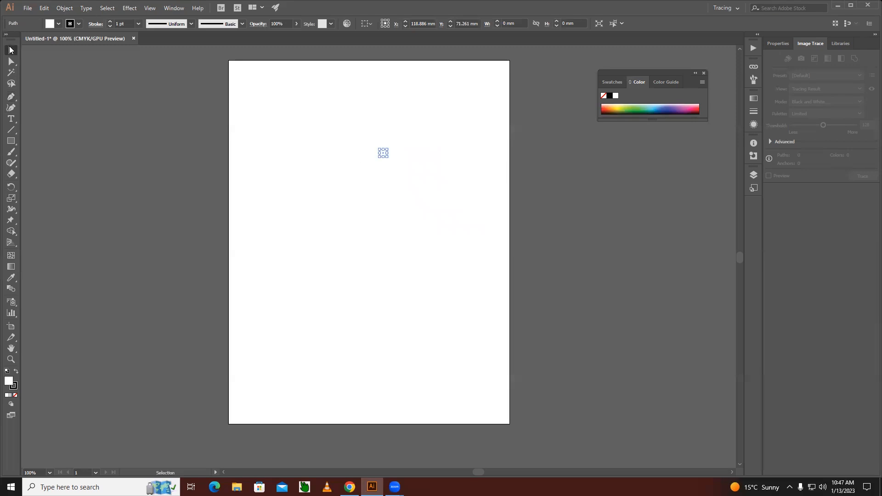
left_click(74, 122)
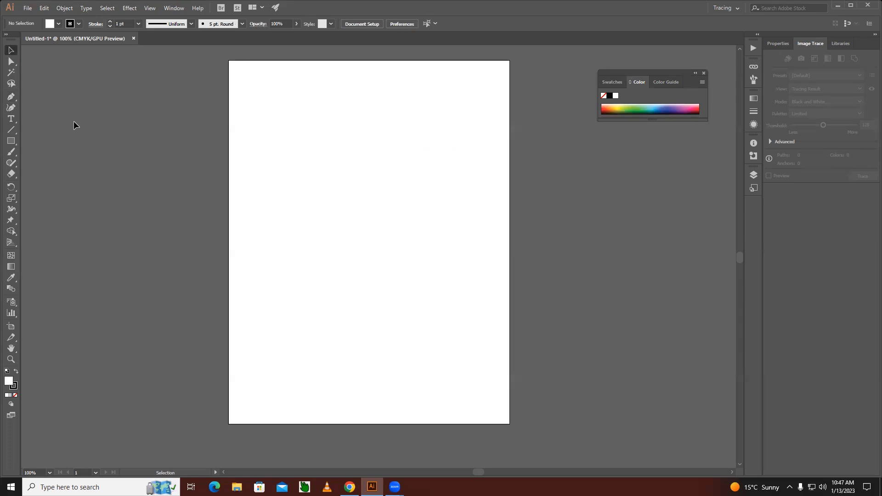
left_click(10, 98)
left_click(309, 217)
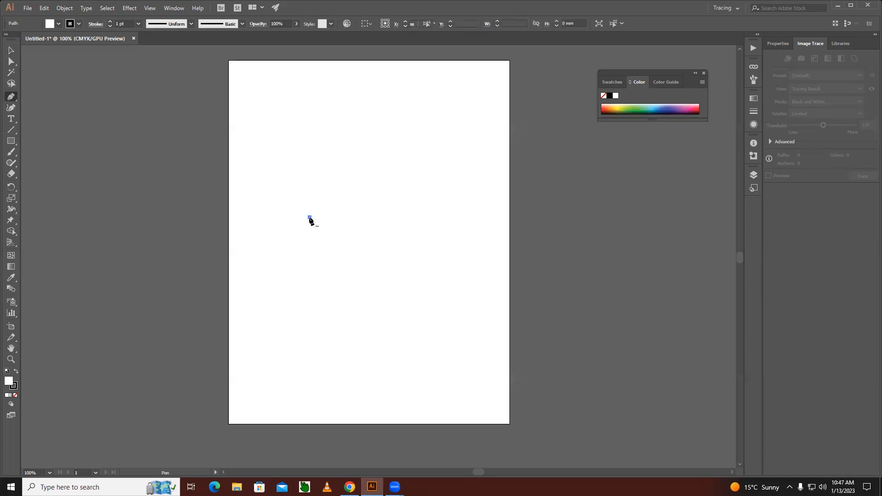
key("Escape")
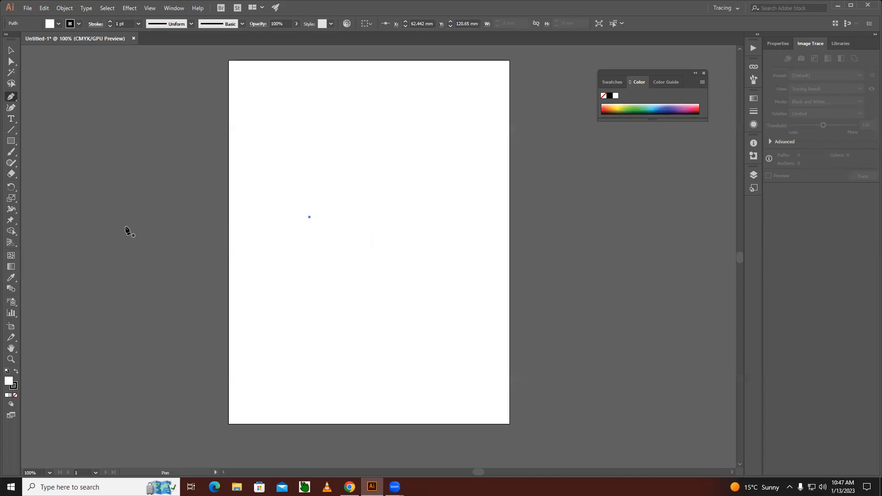
Draw a diagonal line segment about 52 mm wide and 33 mm high in the artboard's lower right area, and deselect it.
left_click(12, 132)
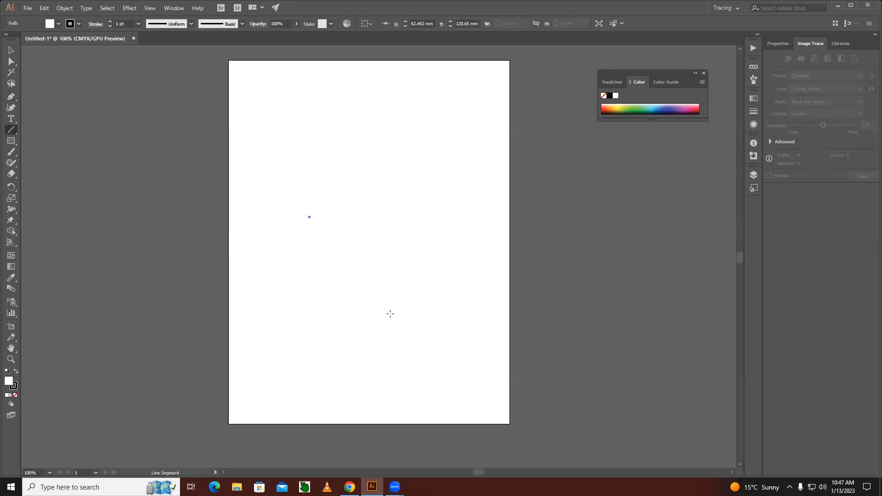
left_click_drag(397, 314, 465, 271)
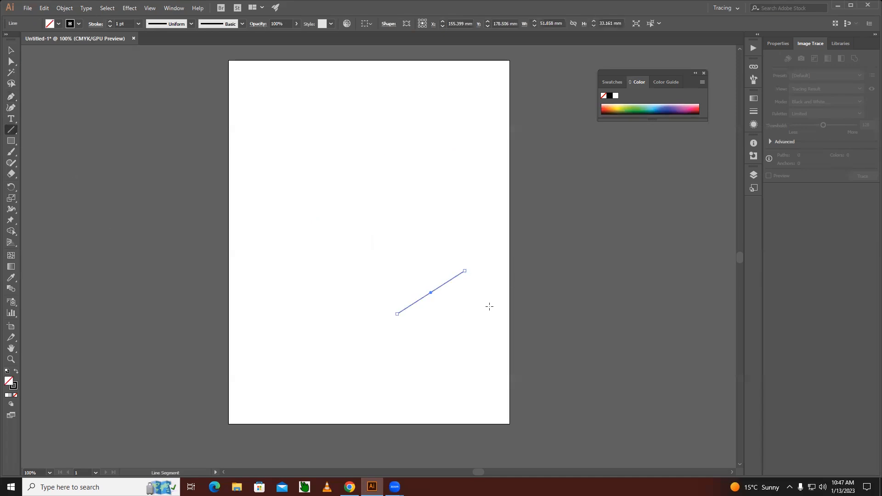
left_click(11, 51)
left_click(314, 283)
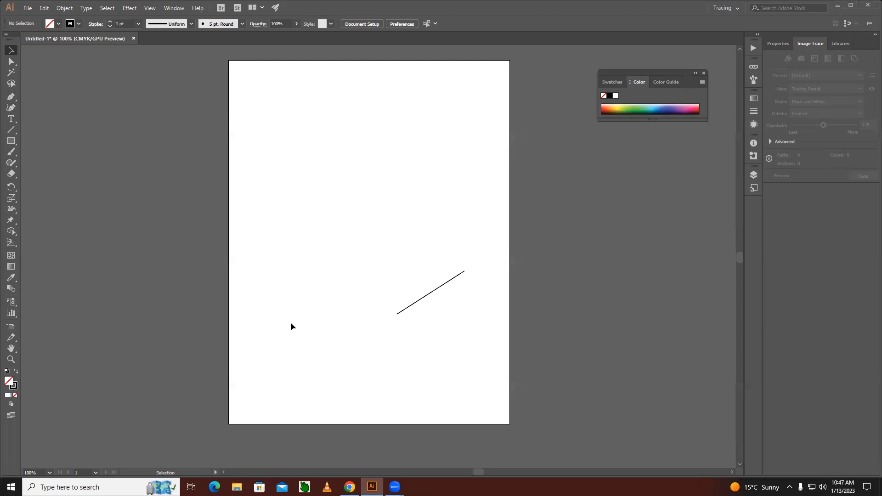
Switch the document to Outline view to examine the stray points, and return to GPU Preview.
left_click(150, 11)
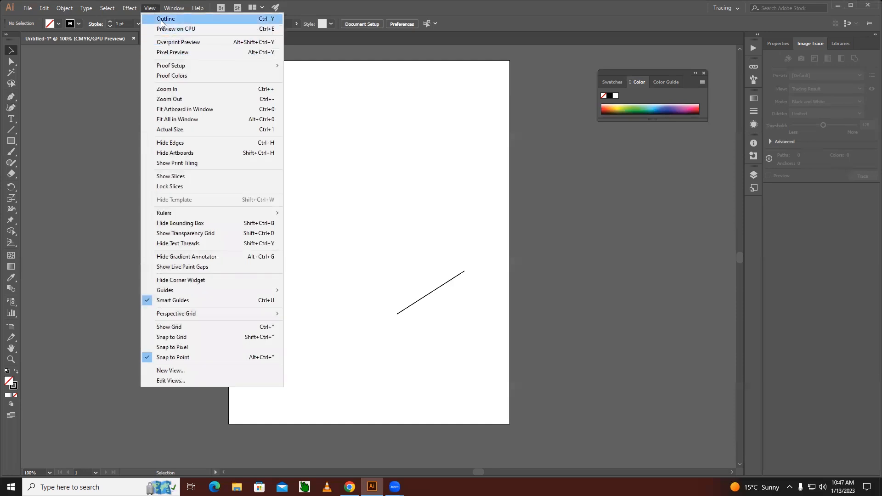
left_click(251, 19)
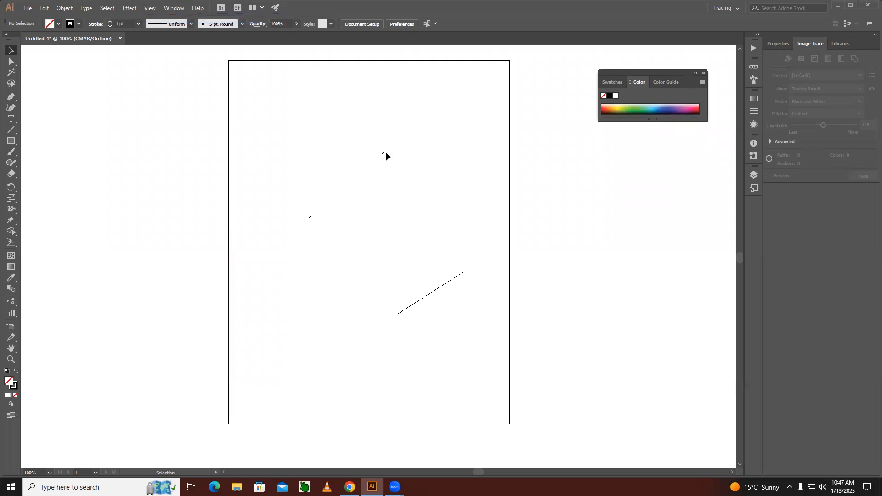
left_click(151, 9)
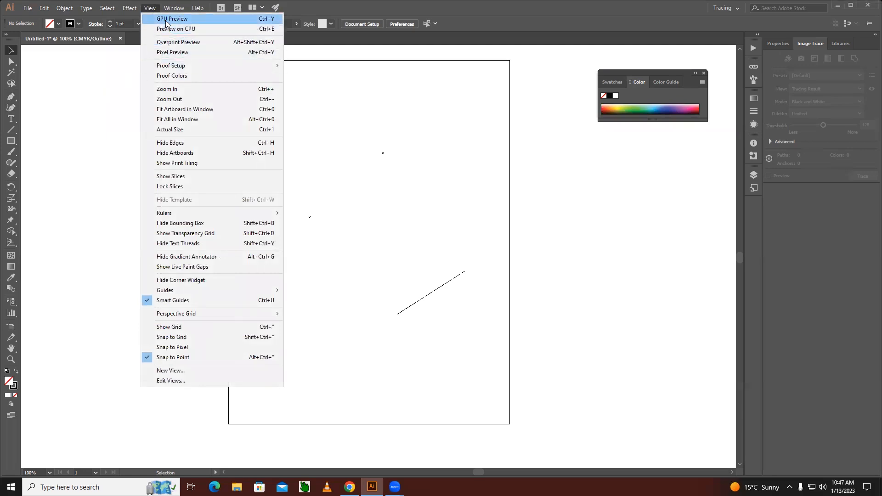
left_click(167, 18)
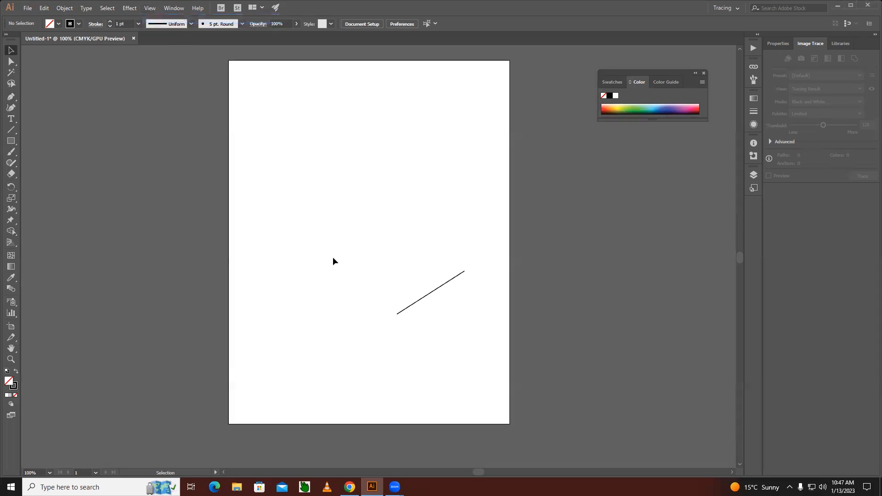
Delete the diagonal line from the artboard.
left_click(438, 287)
key("Delete")
Set the stroke to None along with the empty fill, draw four unpainted rectangles across the artboard, and deselect them.
left_click(16, 386)
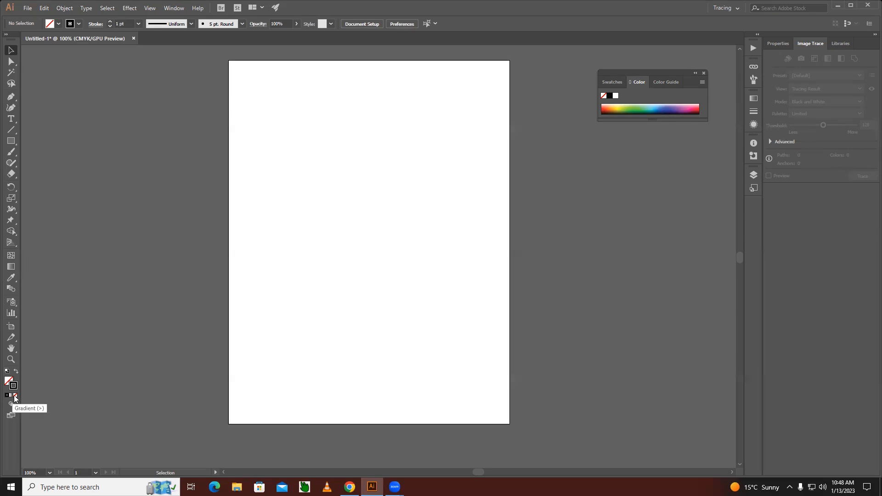
left_click(15, 396)
left_click(11, 140)
left_click_drag(241, 113, 276, 190)
left_click_drag(415, 363, 345, 299)
left_click_drag(421, 264, 373, 187)
left_click_drag(470, 246, 481, 286)
left_click(11, 50)
left_click(502, 265)
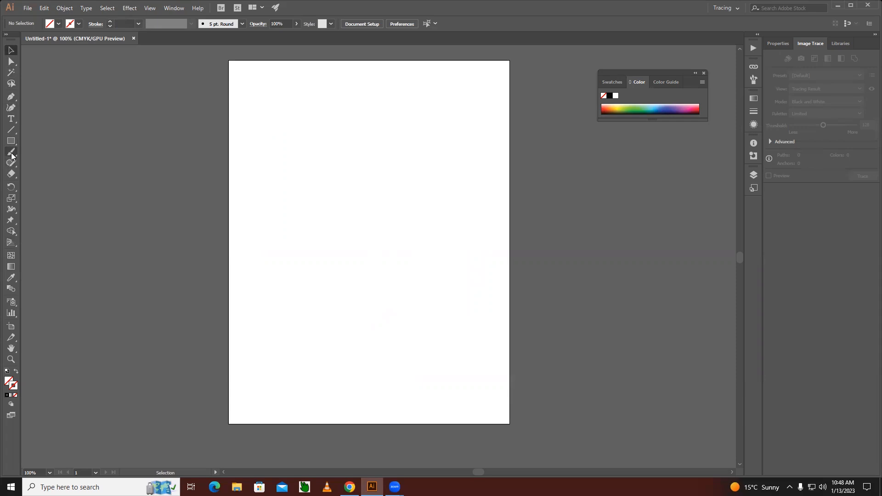
Restore the black stroke and paint four freehand Paintbrush strokes on the artboard, including one wavy horizontal stroke.
left_click(7, 395)
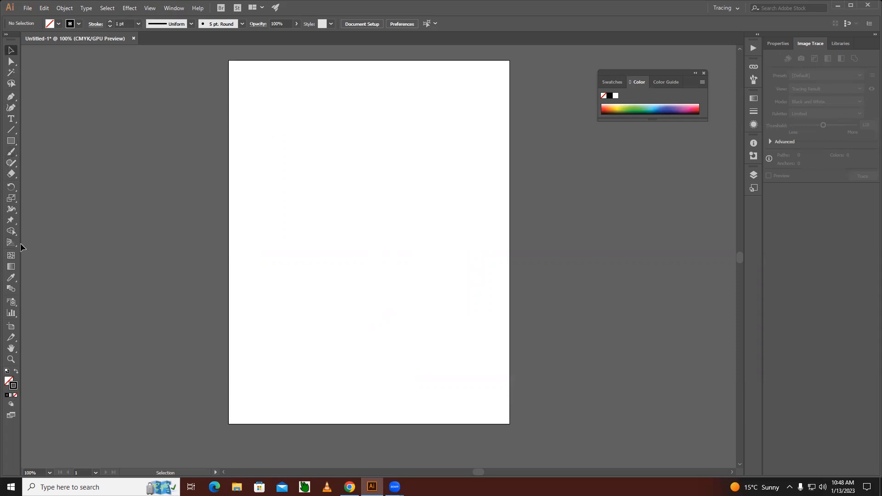
left_click(11, 152)
left_click_drag(241, 220, 344, 217)
left_click_drag(435, 241, 467, 172)
mouse_move(385, 148)
left_mouse_down()
mouse_move(396, 199)
mouse_move(388, 253)
left_mouse_up()
left_click_drag(416, 327, 394, 358)
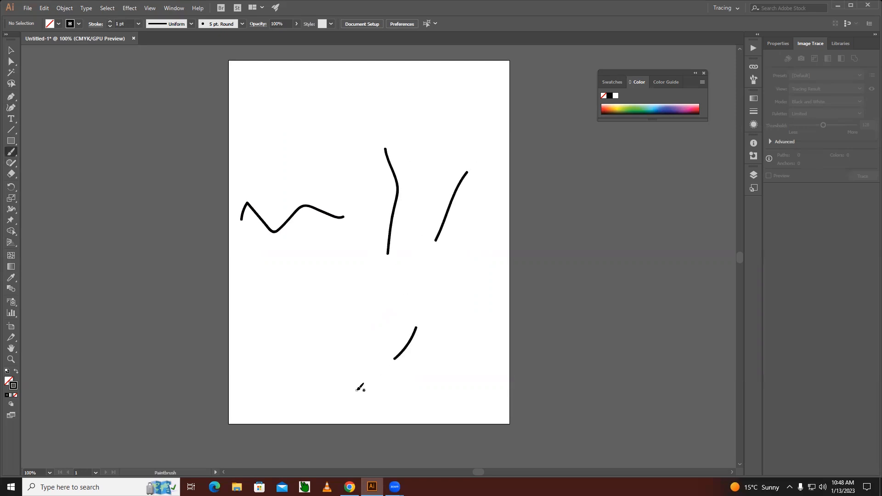
Toggle between Outline view and GPU Preview to compare the unpainted rectangles and stray points with the visible strokes.
key("v")
key("ctrl+y")
key("ctrl+y")
key("ctrl+y")
key("ctrl+y")
key("ctrl+y")
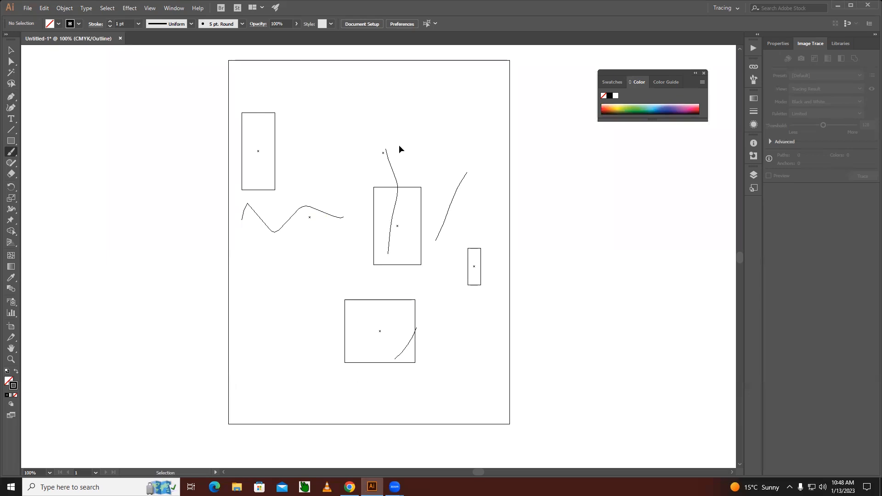
key("ctrl+y")
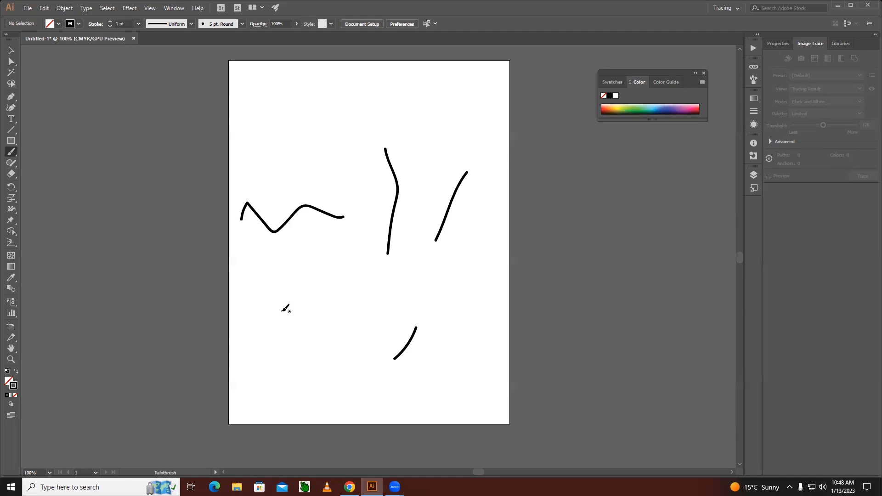
Add a Lorem ipsum placeholder text beside the artboard and leave a second, emptied text object over it.
left_click(11, 119)
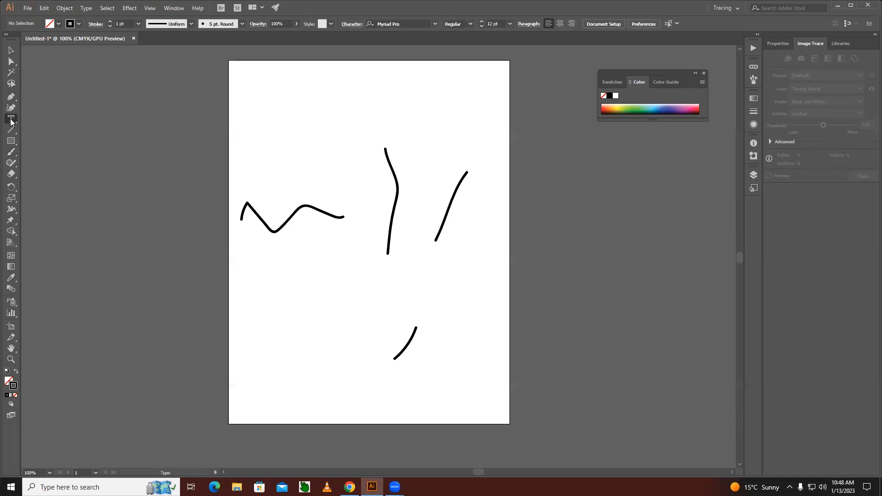
left_click(539, 159)
key("Escape")
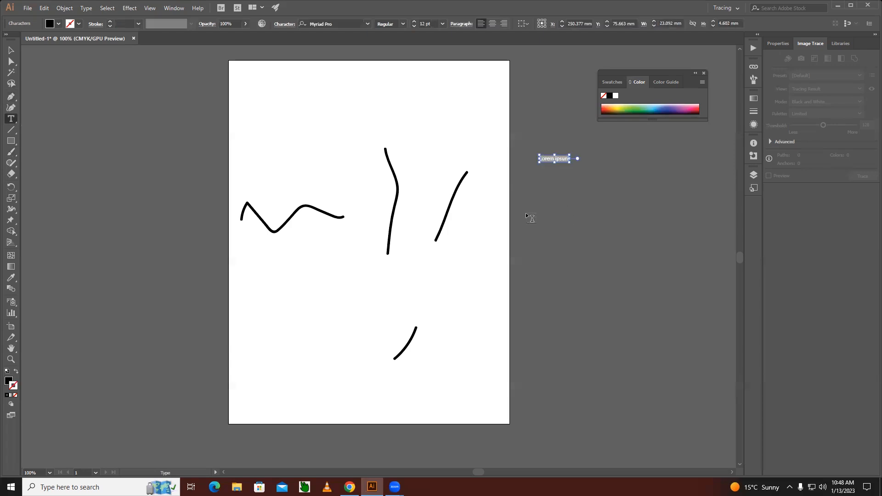
double_click(555, 159)
left_click(554, 161)
left_click(553, 161)
double_click(553, 161)
triple_click(553, 159)
key("BackSpace")
key("Escape")
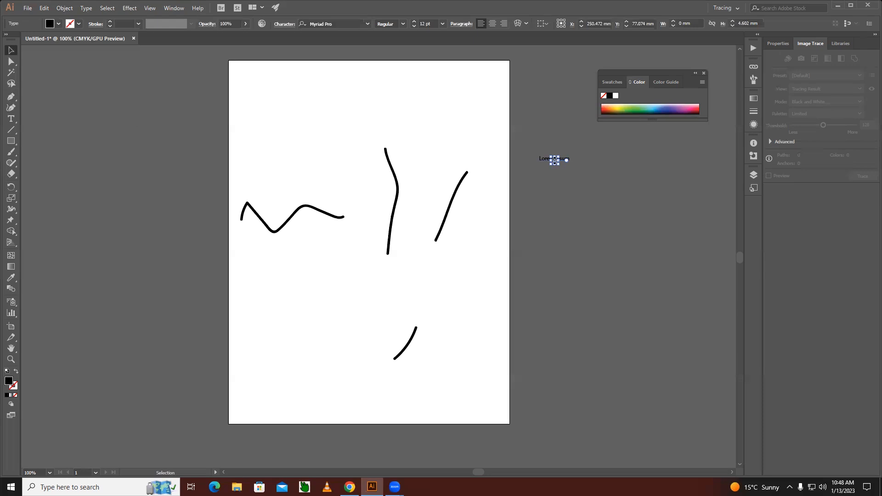
Move the Lorem ipsum text onto the artboard's upper right area and delete its characters to leave an empty text path.
left_click_drag(542, 160, 441, 121)
double_click(441, 122)
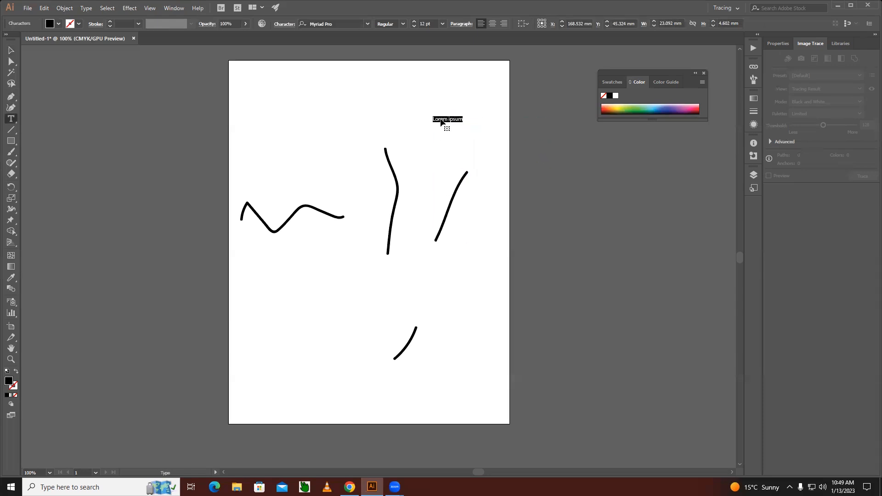
key("BackSpace")
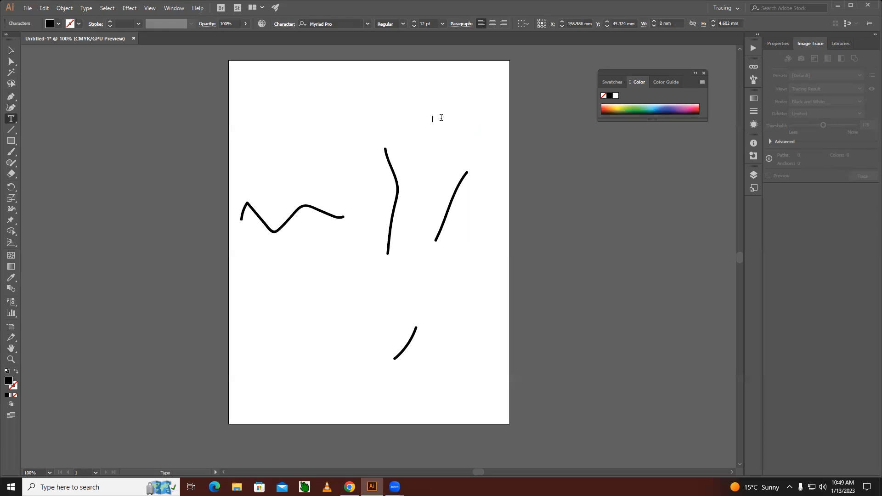
left_click(11, 50)
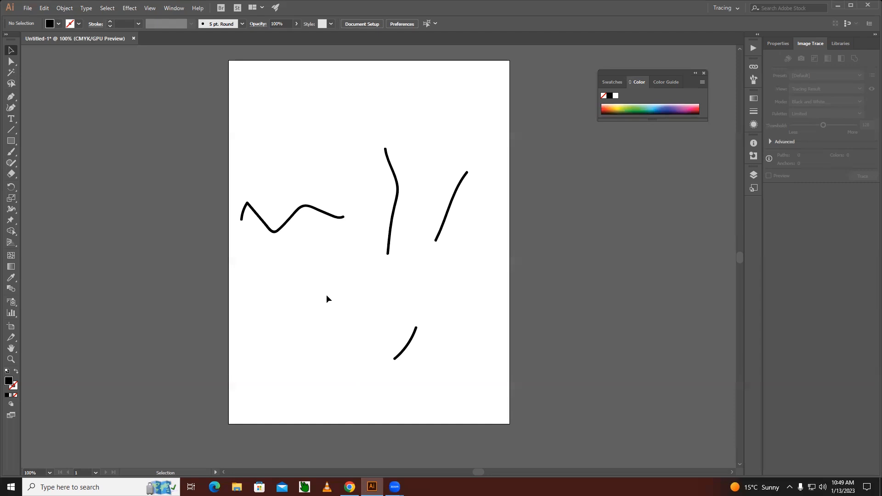
Switch to Outline view to examine the stray points, unpainted rectangles and empty text paths among the brush strokes.
key("a")
key("ctrl+y")
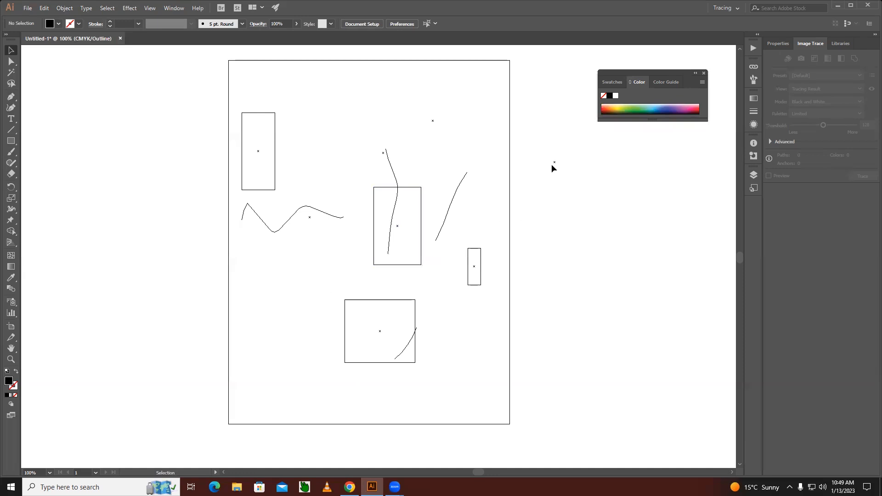
left_click(395, 173)
left_click(422, 169)
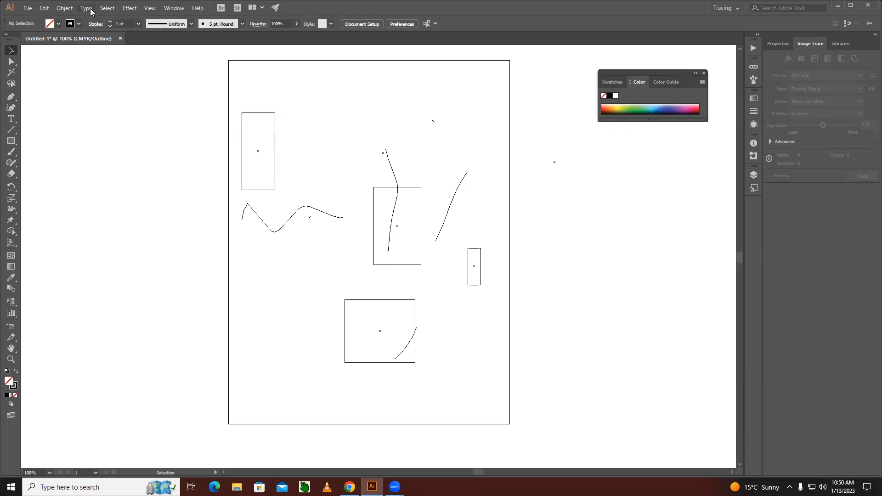
Run the path Clean Up command with Stray Points, Unpainted Objects and Empty Text Paths set for deletion.
left_click(70, 10)
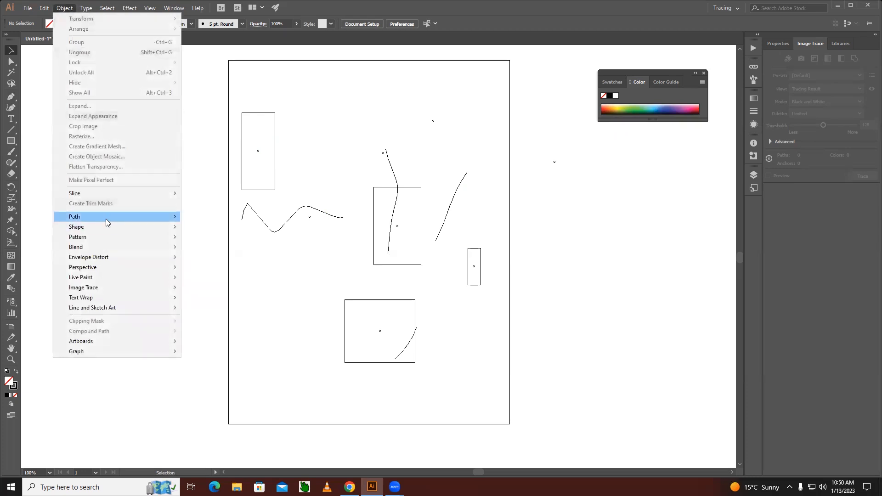
mouse_move(106, 218)
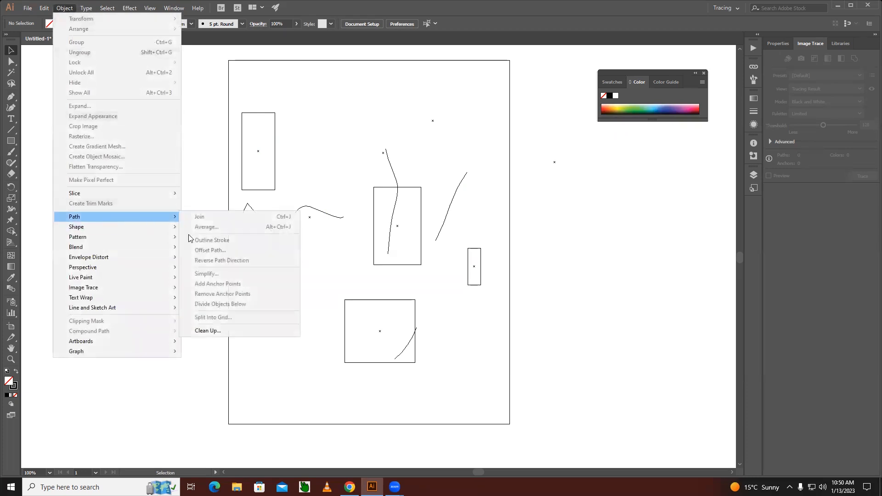
left_click(214, 331)
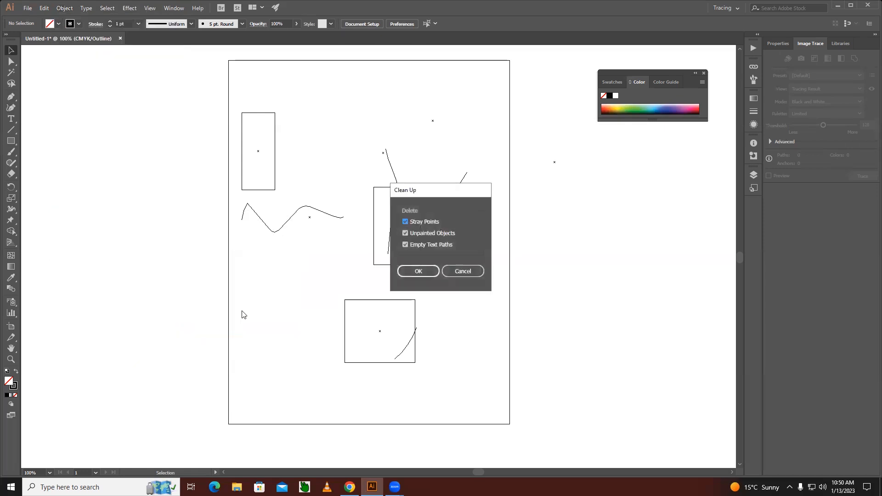
left_click_drag(421, 192, 112, 132)
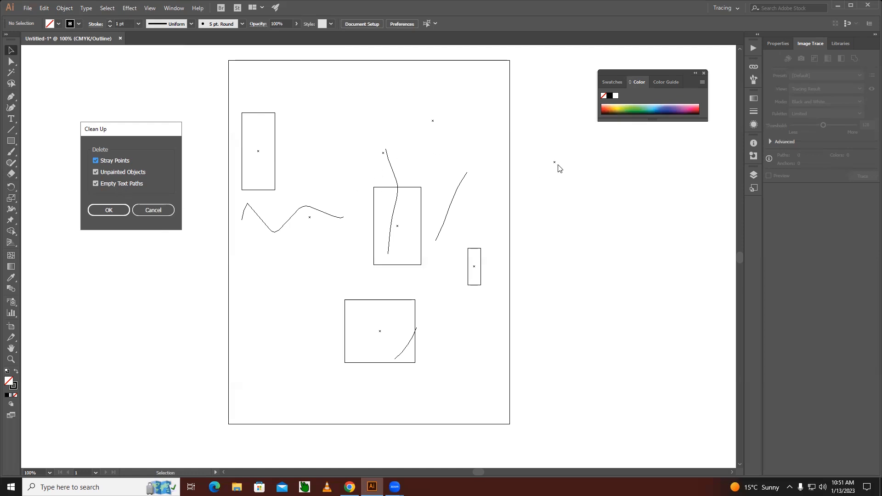
left_click(111, 212)
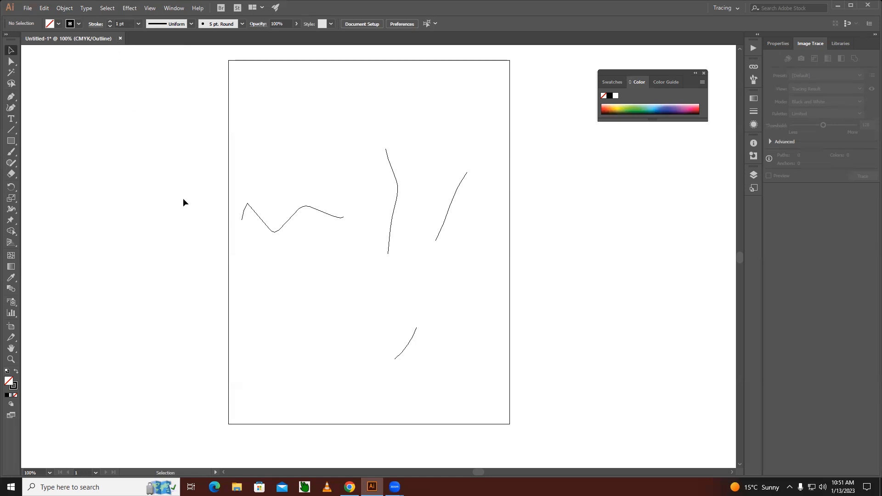
Run Clean Up again with the same three deletion options to check for leftover hidden objects, and dismiss the resulting note.
left_click(68, 10)
mouse_move(104, 219)
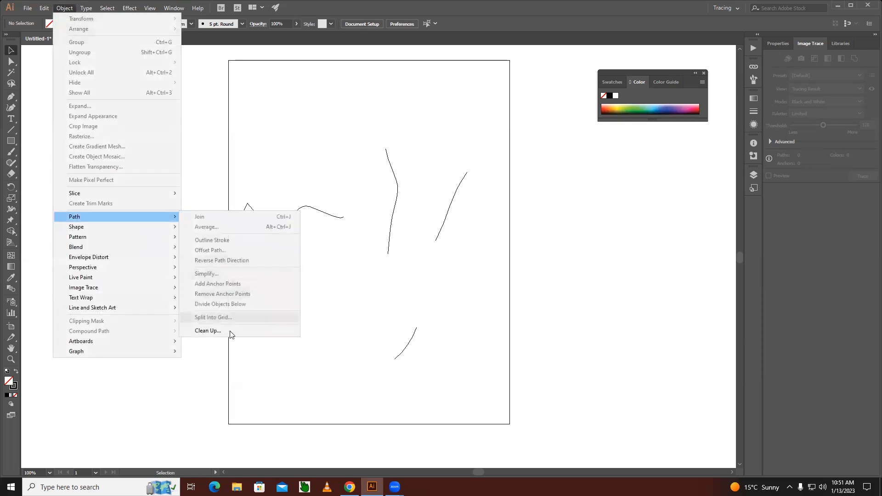
left_click(217, 331)
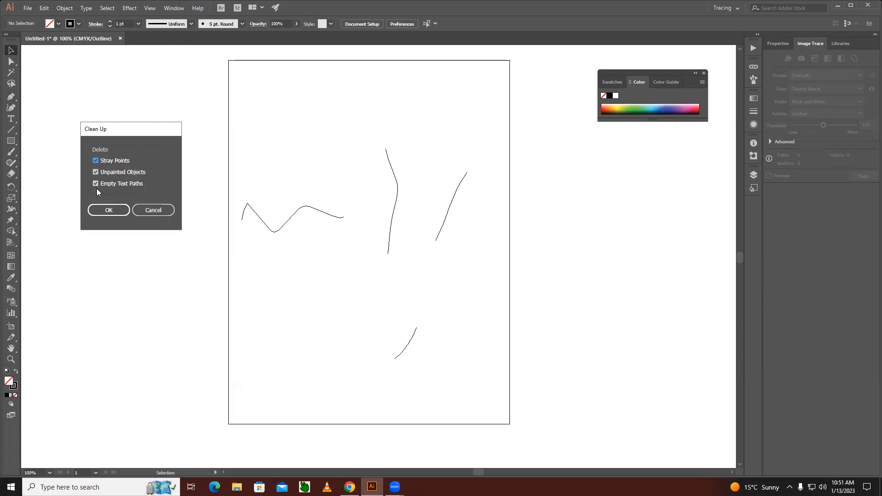
left_click(104, 209)
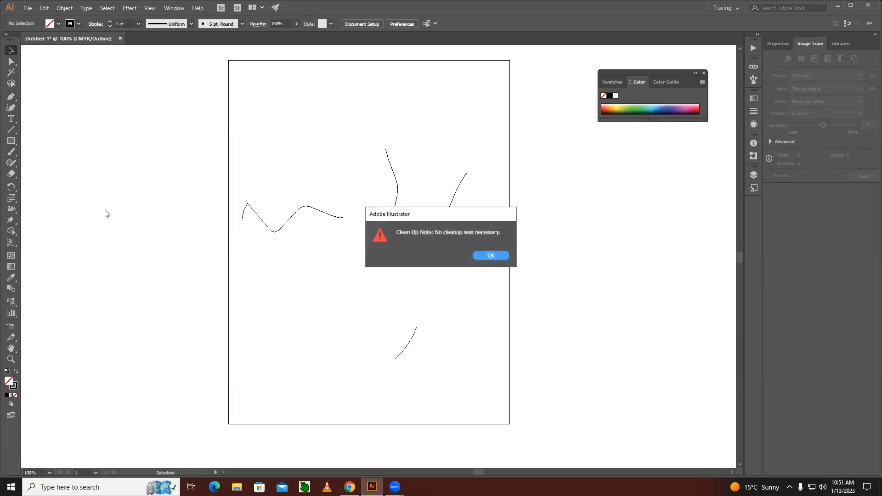
left_click(478, 254)
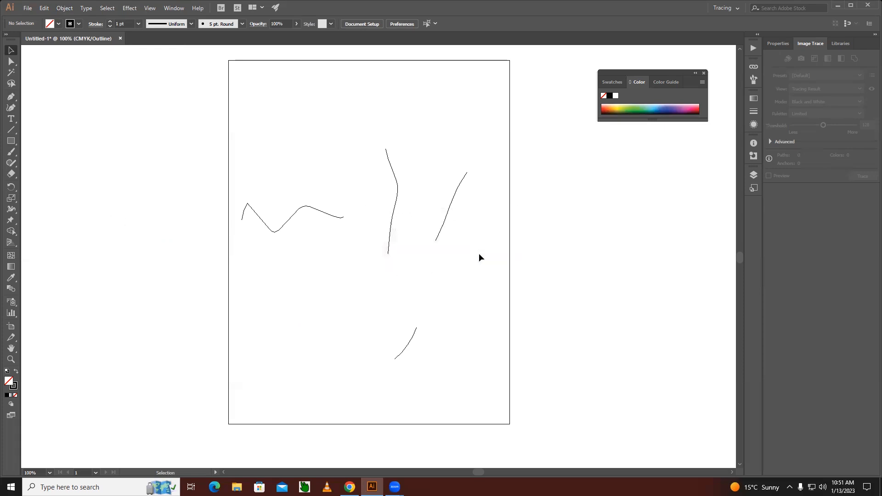